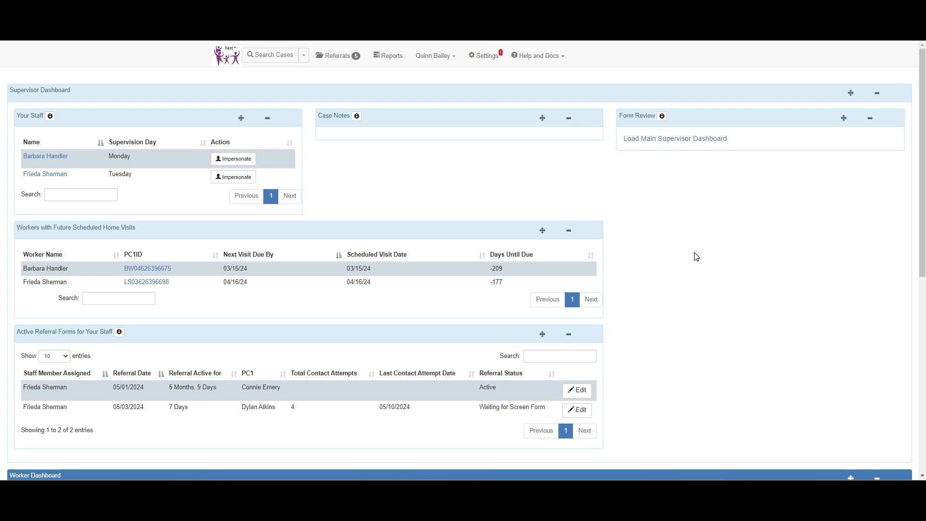
# Open the family's case and start a new Service Plan entry from its After Enrollment forms
pyautogui.click(303, 56)
pyautogui.click(292, 73)
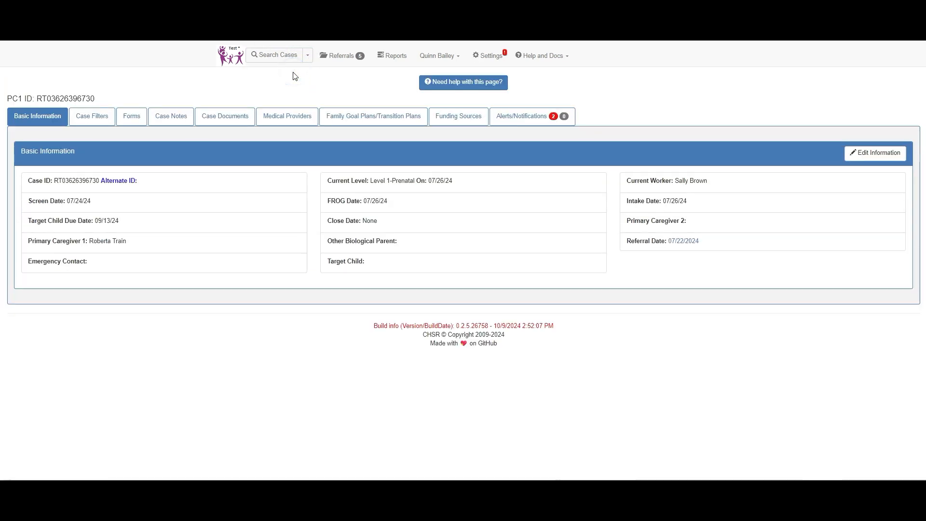
pyautogui.click(135, 119)
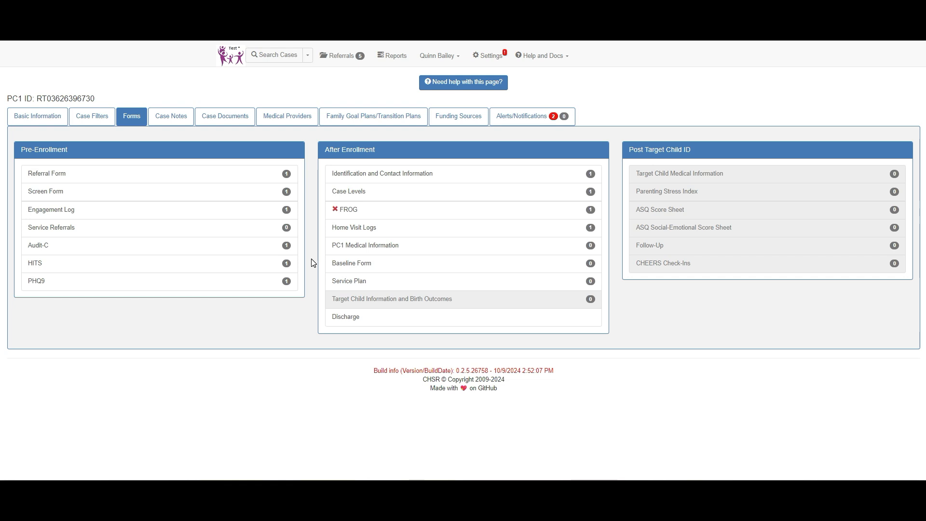
pyautogui.click(392, 285)
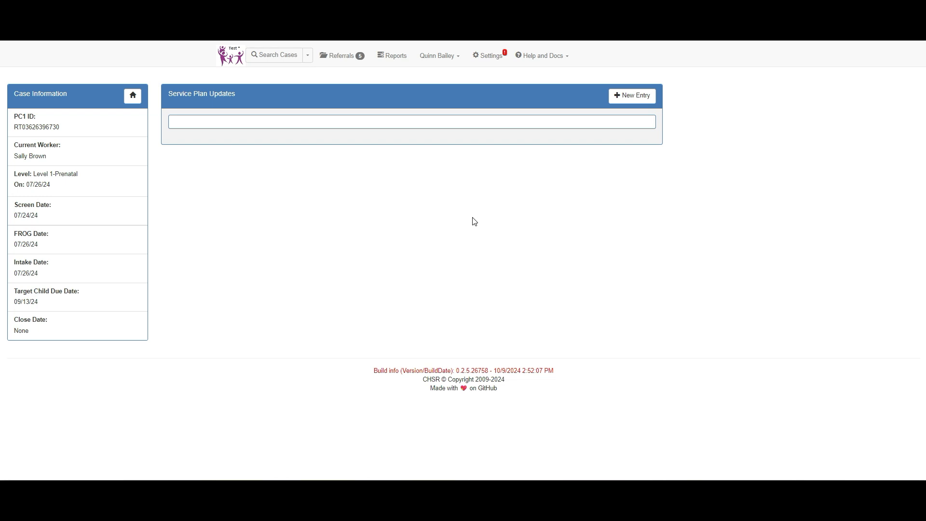
pyautogui.click(633, 92)
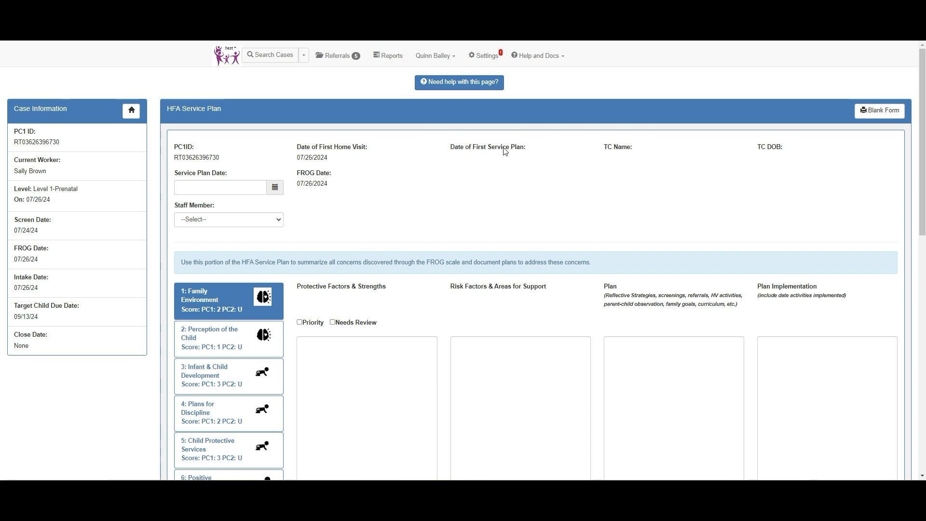
# Set the service plan date to 07/29/24 and choose the case's current worker as the staff member
pyautogui.click(275, 188)
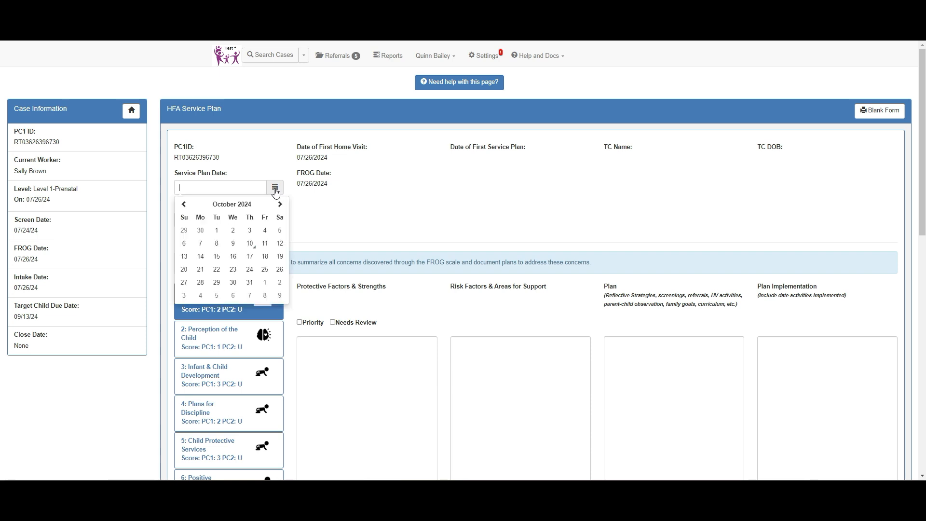
pyautogui.click(183, 204)
pyautogui.click(184, 204)
pyautogui.click(184, 204)
pyautogui.click(200, 284)
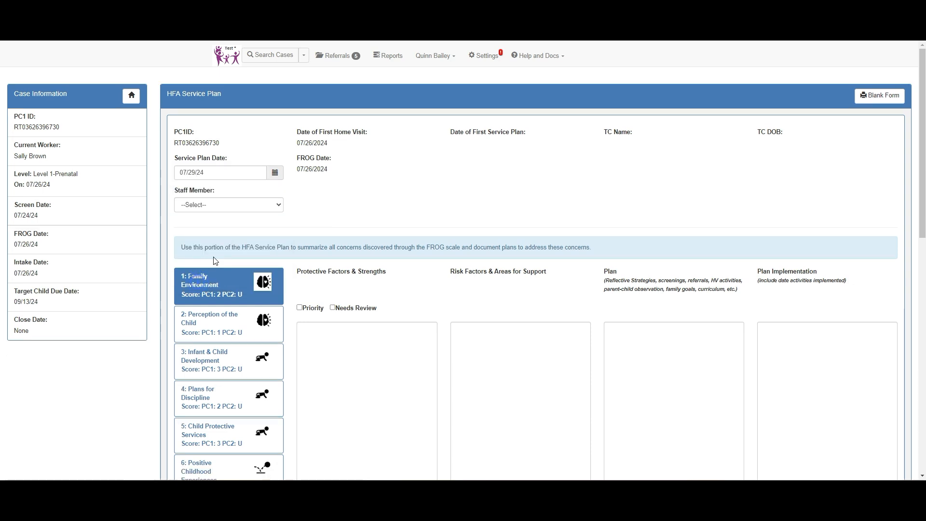
pyautogui.click(207, 208)
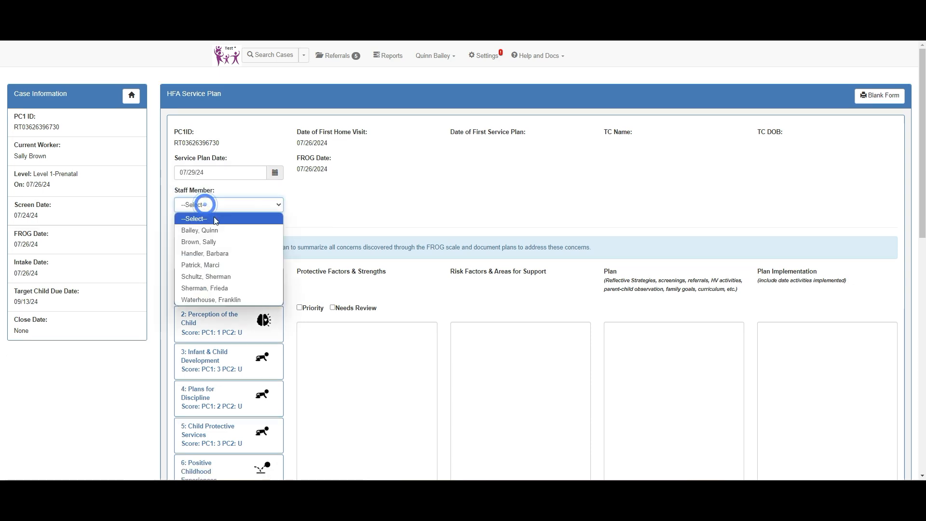
pyautogui.click(224, 242)
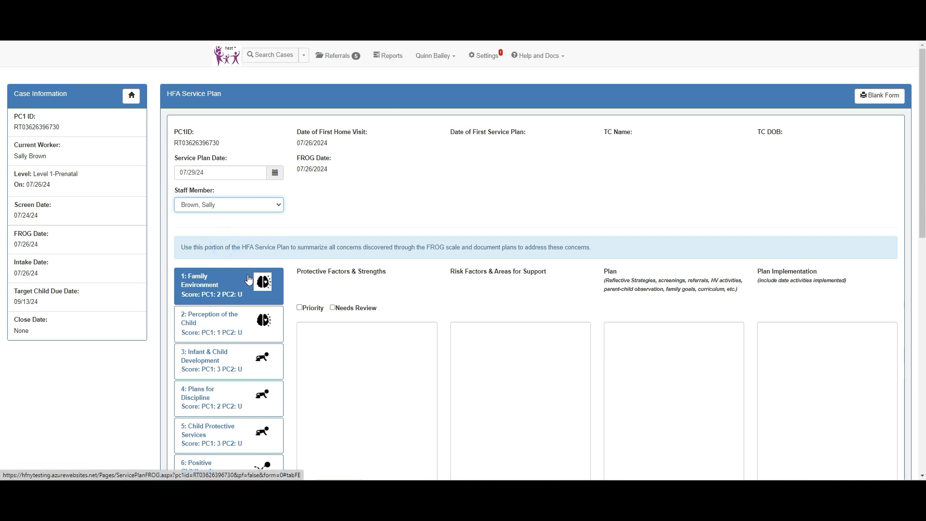
# Review the 14 FROG items of the service plan, including Perception of the Child and the stressful and positive childhood experiences
pyautogui.scroll(-5, 230, 282)
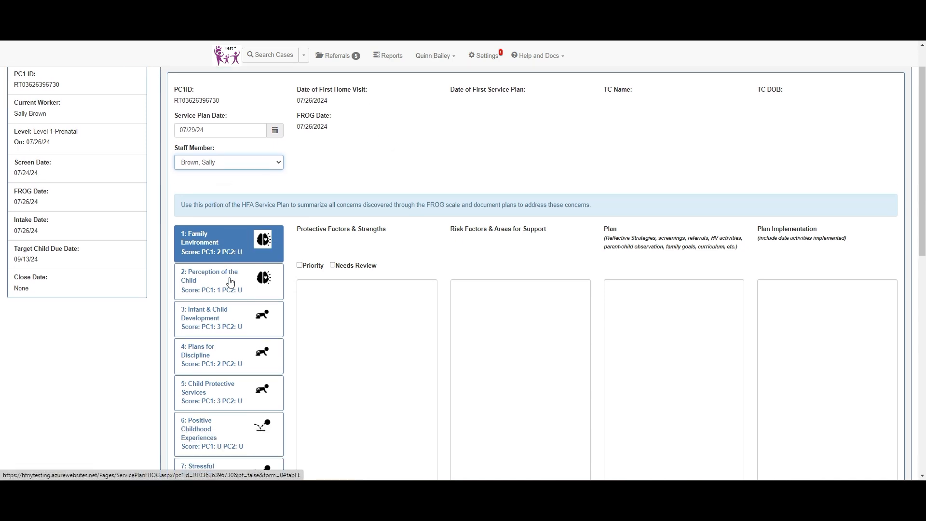
pyautogui.scroll(-4, 231, 282)
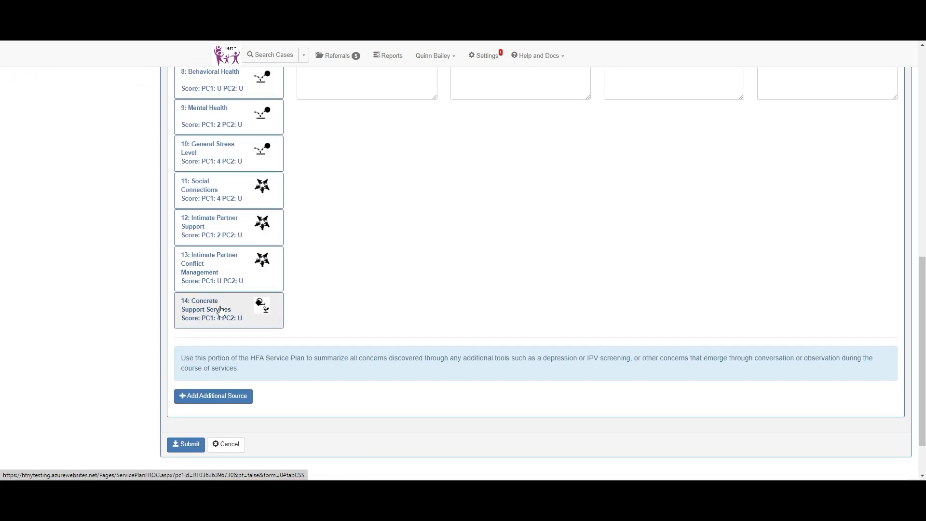
pyautogui.scroll(3, 215, 299)
pyautogui.scroll(7, 212, 285)
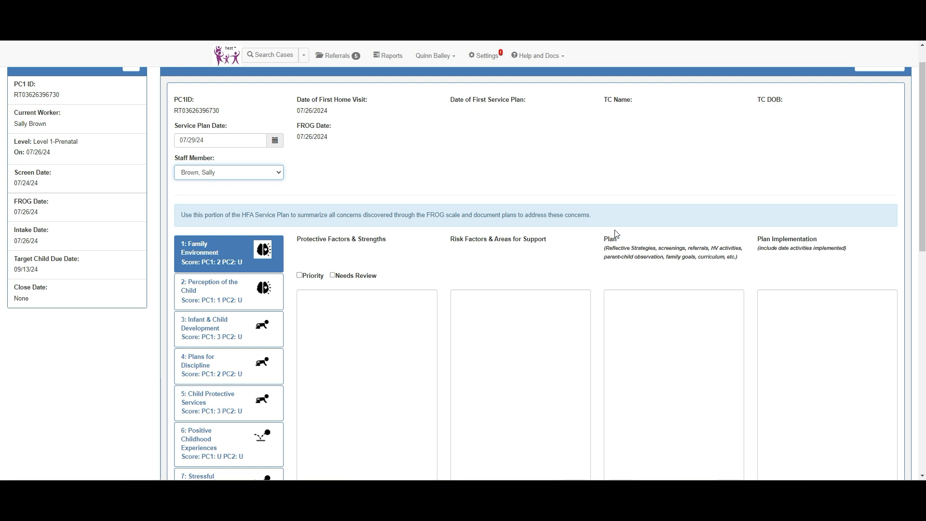
pyautogui.click(204, 303)
pyautogui.scroll(-3, 205, 297)
pyautogui.click(201, 325)
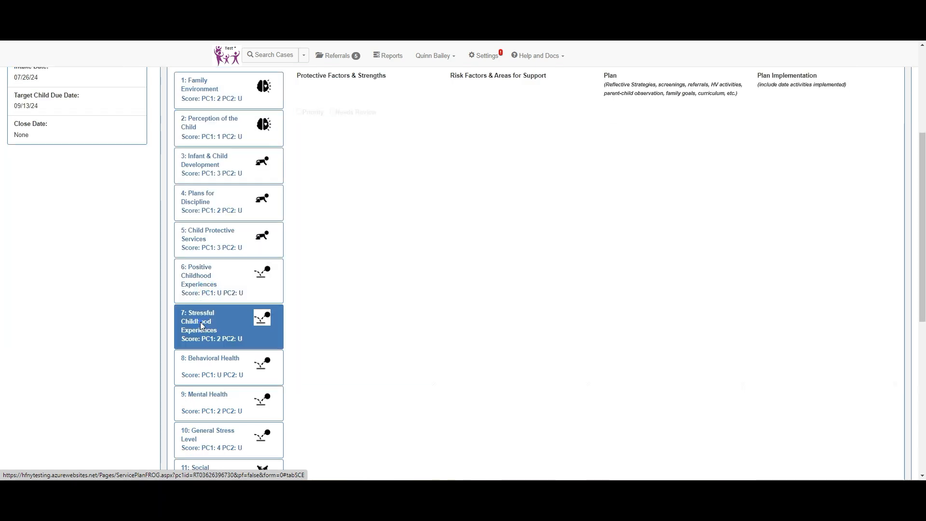
pyautogui.click(197, 287)
# For Child Protective Services, enter "notes 07/30/2024" as Protective Factors & Strengths and "notes 07/30/24" as Risk Factors & Areas for Support
pyautogui.click(205, 242)
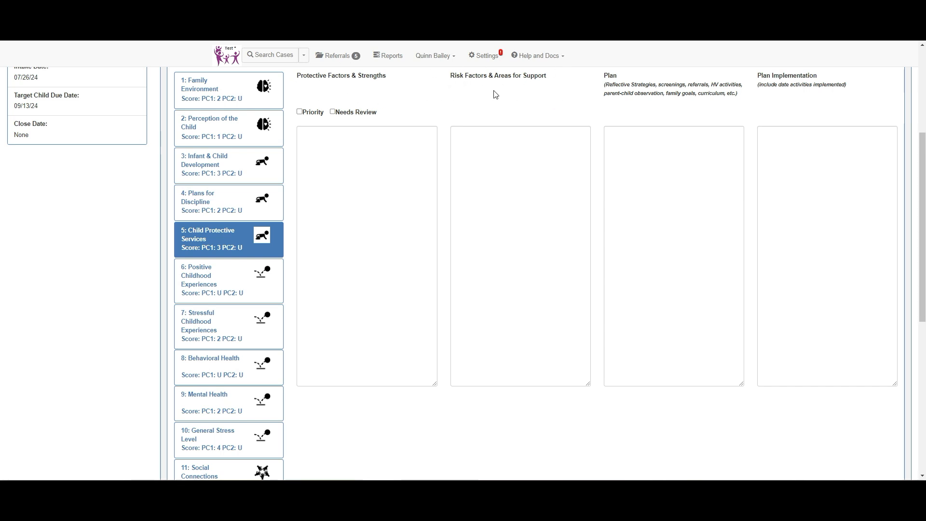
pyautogui.click(381, 140)
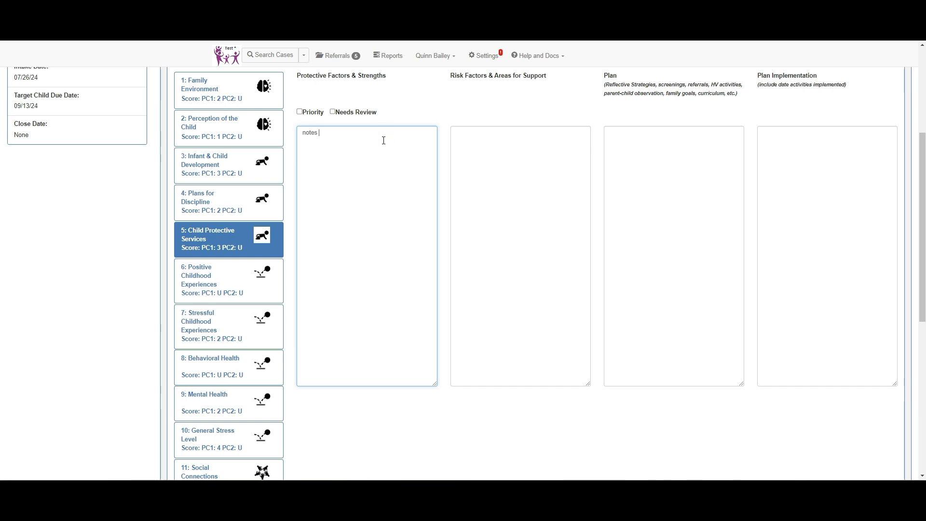
pyautogui.write('notes 07/30/2024')
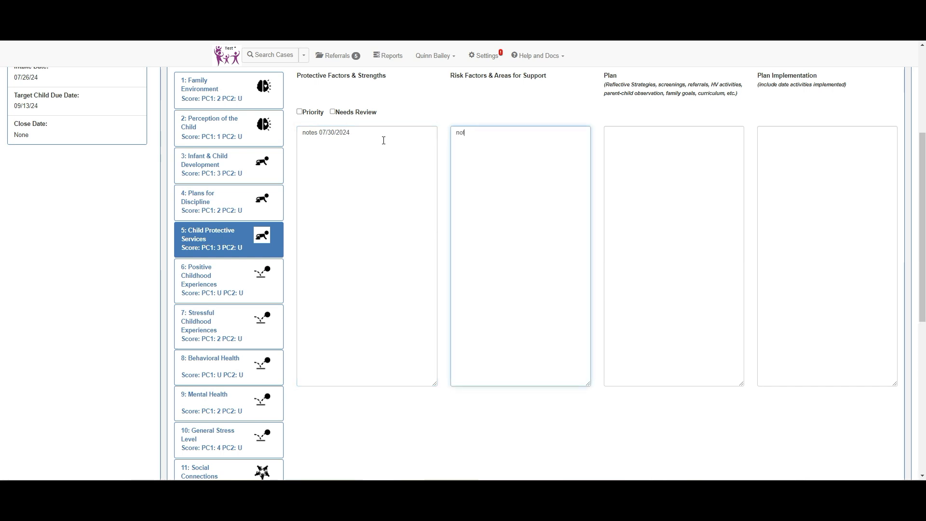
pyautogui.write('tes 07')
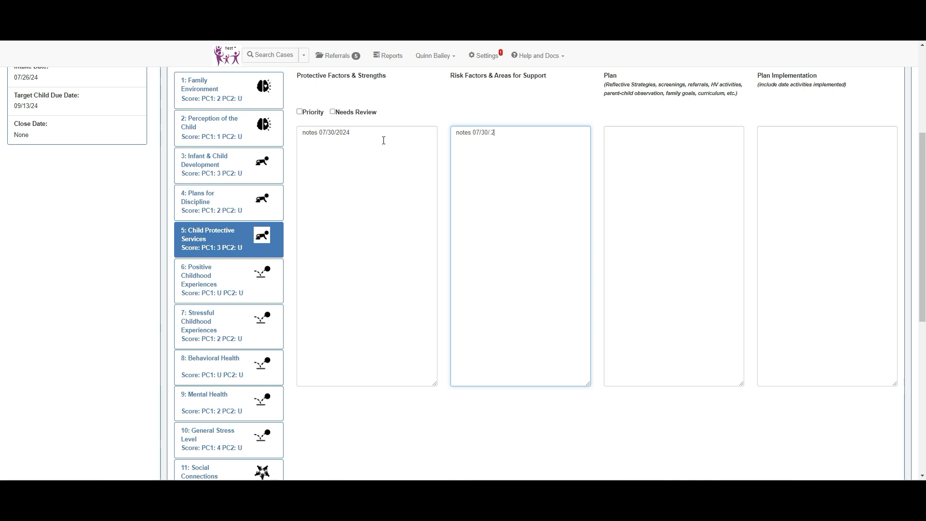
pyautogui.write('/30/24')
pyautogui.press('Tab')
# Mark the Child Protective Services item as a priority
pyautogui.scroll(3, 408, 275)
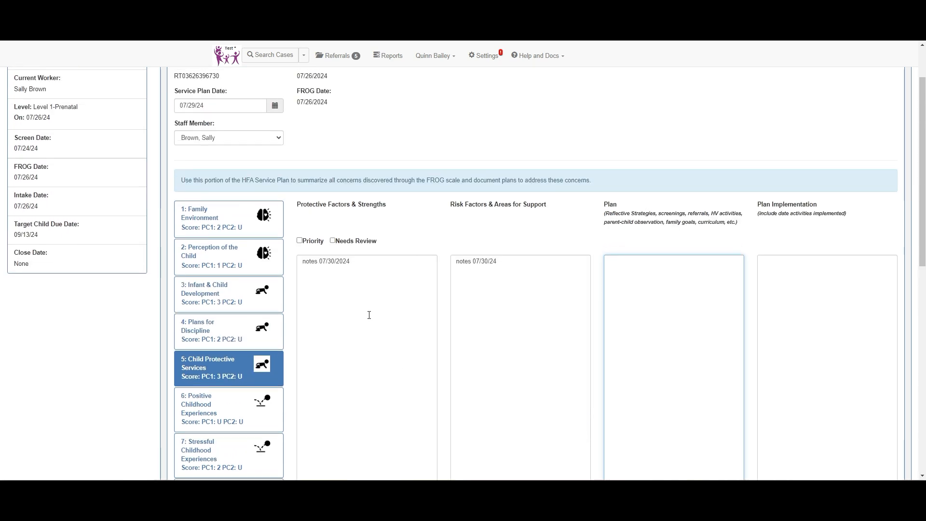
pyautogui.click(300, 241)
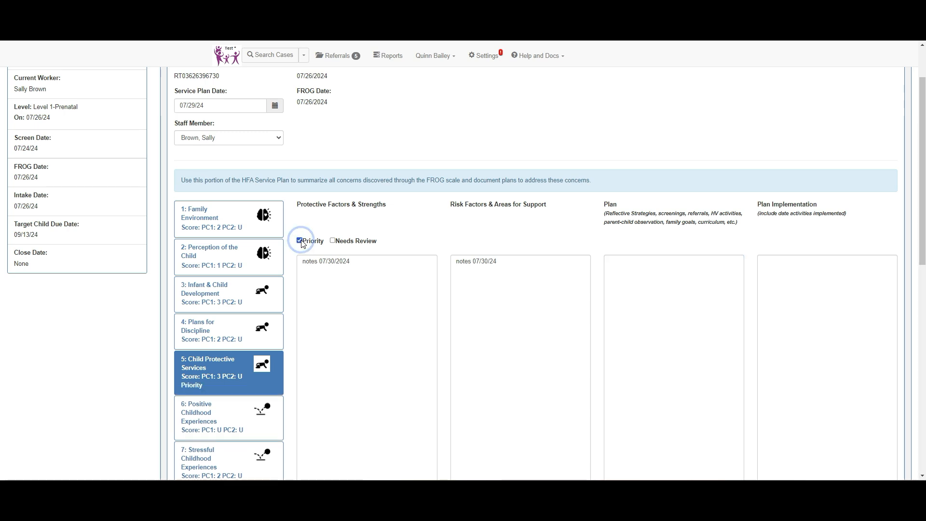
pyautogui.click(300, 240)
pyautogui.click(300, 241)
# Start an additional source for the service plan, named ASQ and dated 07/30/24
pyautogui.scroll(-8, 360, 321)
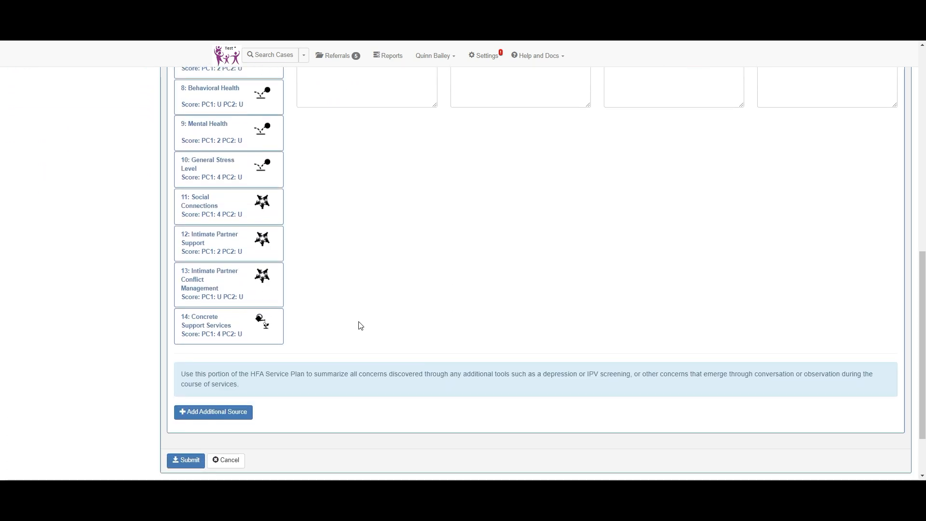
pyautogui.scroll(-1, 360, 325)
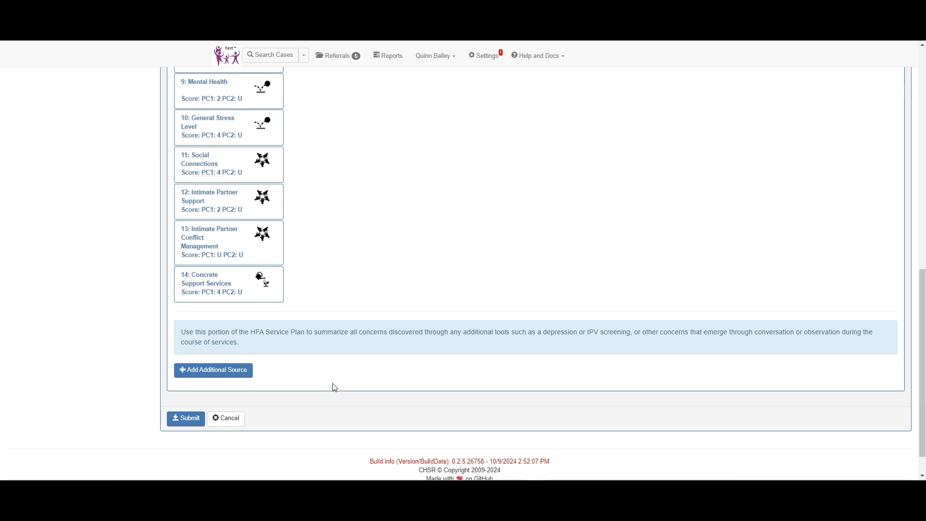
pyautogui.scroll(2, 332, 383)
pyautogui.scroll(-2, 332, 383)
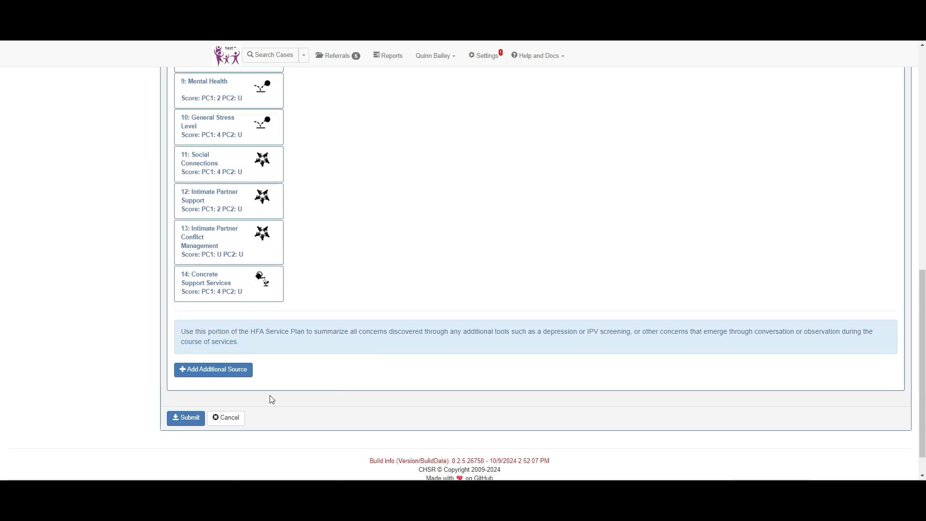
pyautogui.click(218, 373)
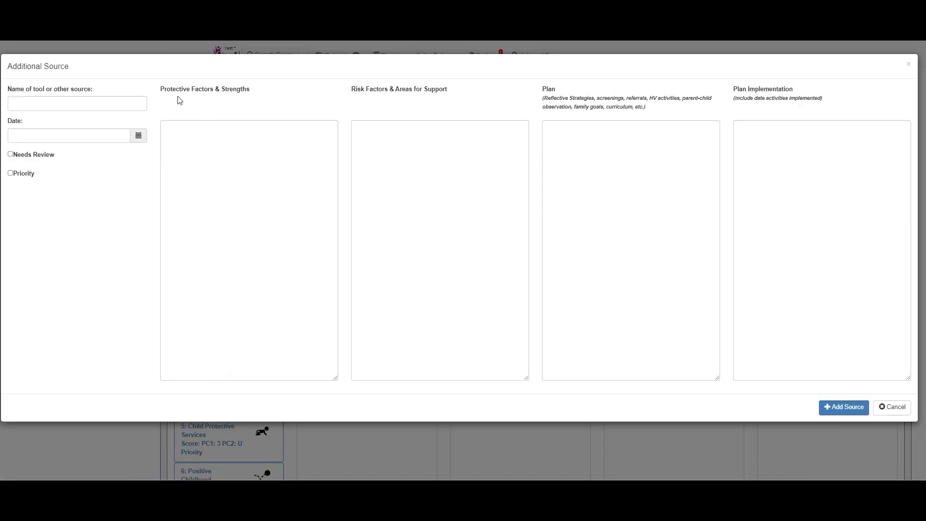
pyautogui.click(108, 102)
pyautogui.write('ASQ')
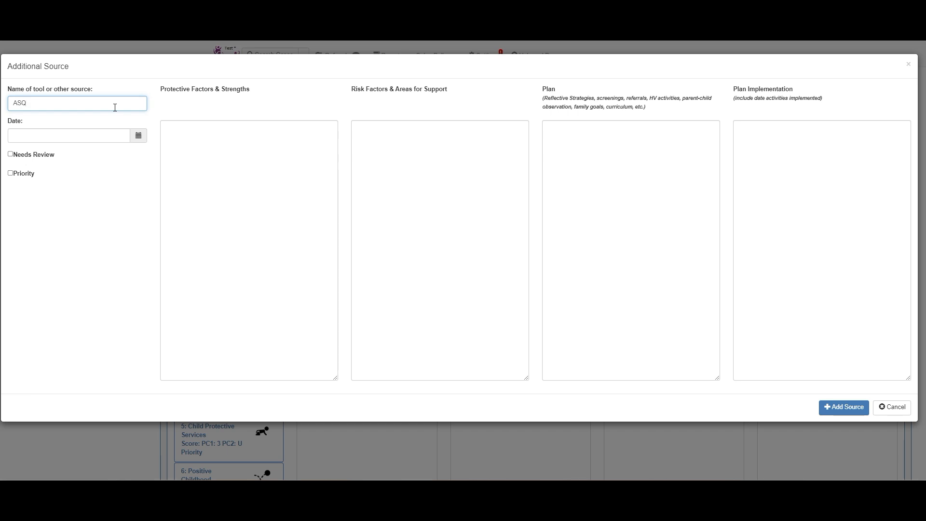
pyautogui.click(105, 137)
pyautogui.write('07/30/24')
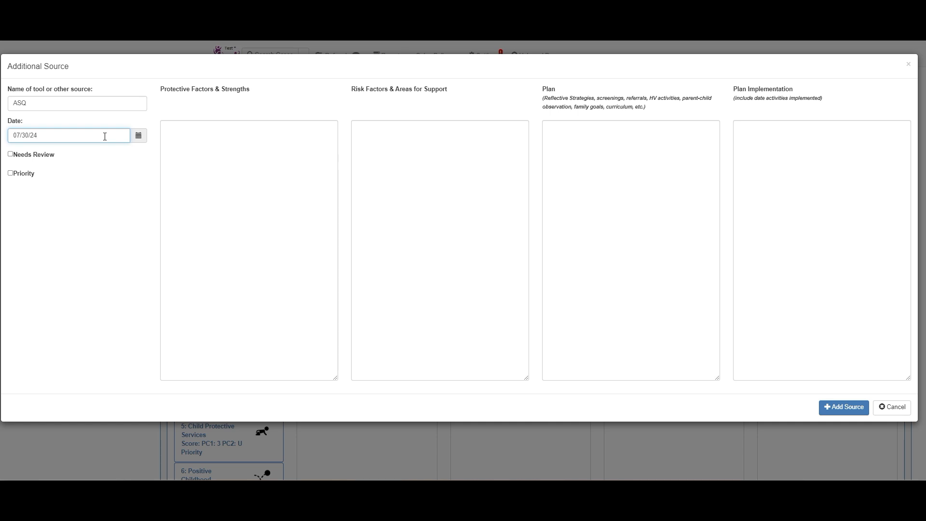
pyautogui.press('Tab')
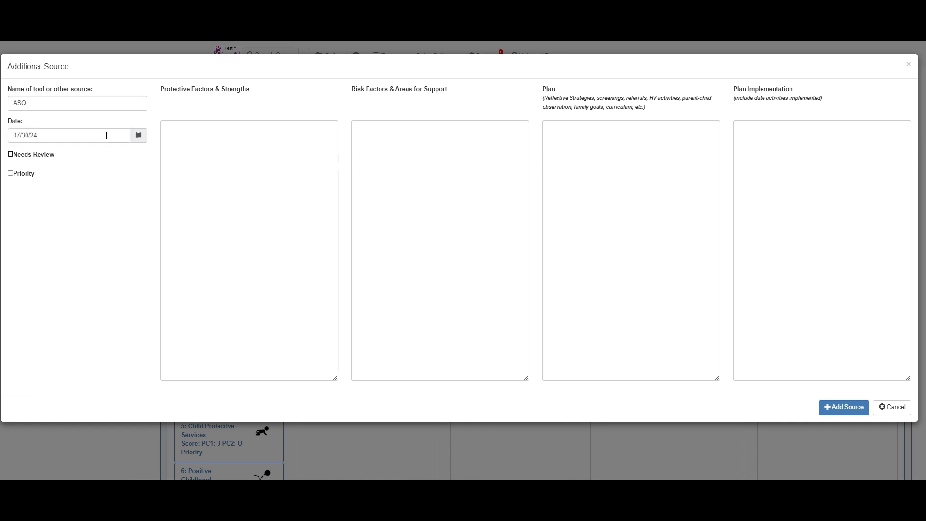
# Enter "notres 07/30/24" as the Protective Factors & Strengths of the ASQ source
pyautogui.click(196, 136)
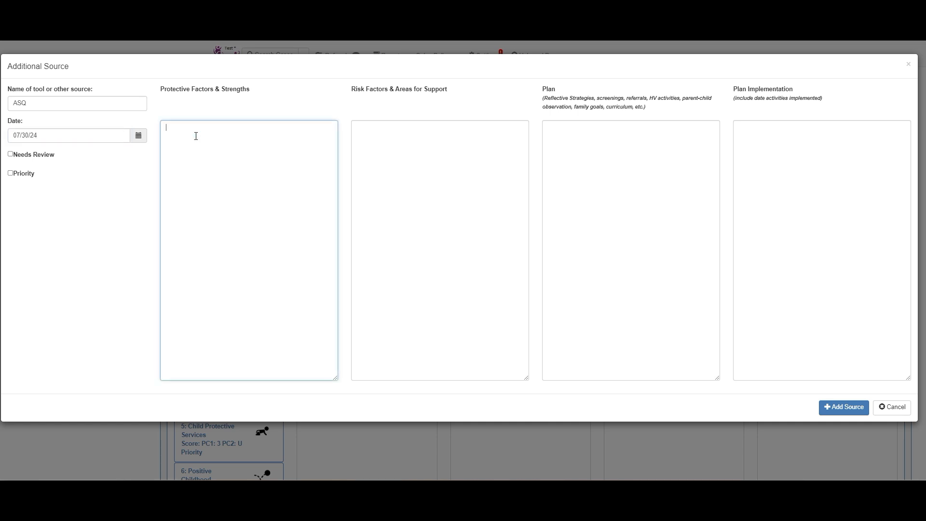
pyautogui.write('notres 07/03')
pyautogui.press('BackSpace')
pyautogui.press('BackSpace')
pyautogui.press('BackSpace')
pyautogui.write('07/30/2')
pyautogui.press('Tab')
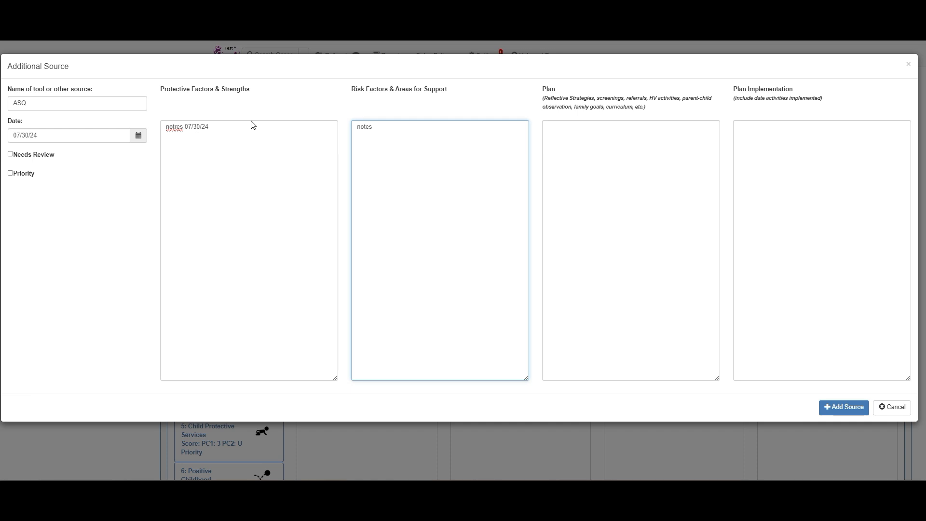
# Add the ASQ source to the plan marked as a priority, and submit the service plan
pyautogui.click(10, 173)
pyautogui.click(381, 131)
pyautogui.click(834, 407)
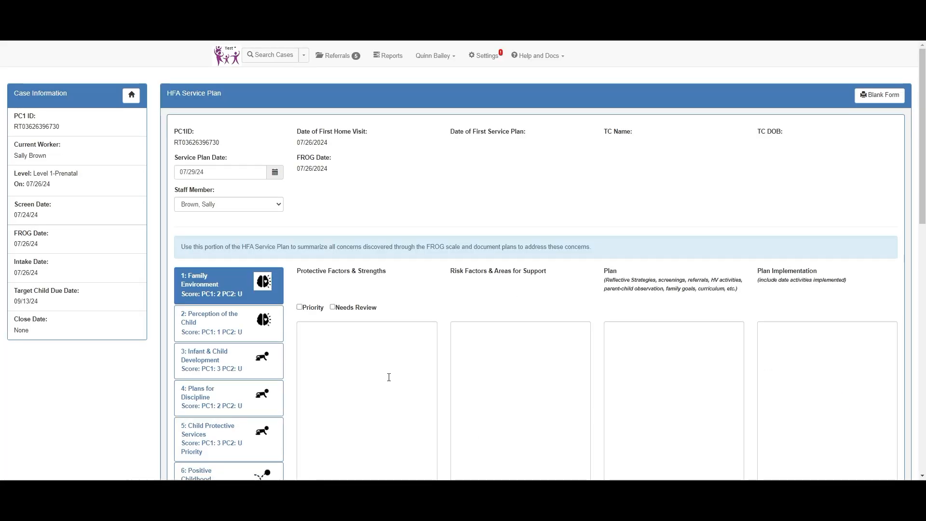
pyautogui.scroll(-10, 384, 368)
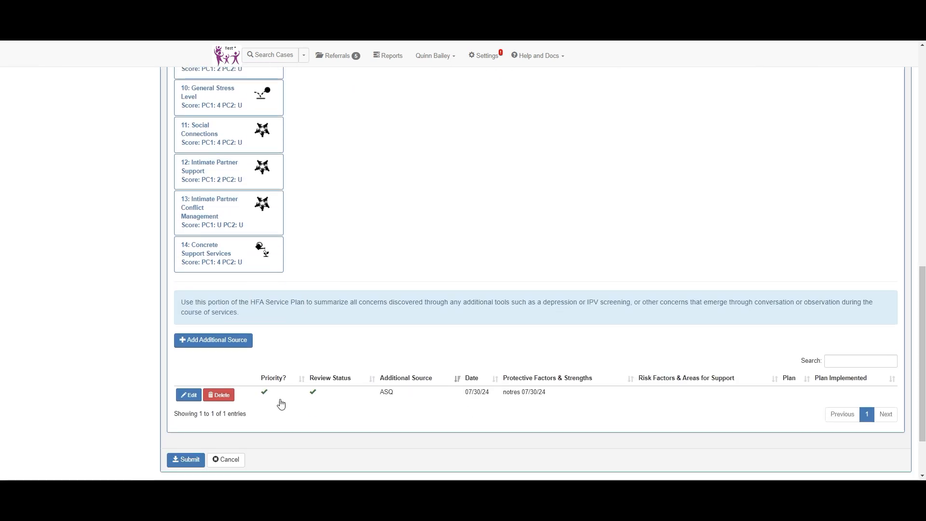
pyautogui.click(190, 460)
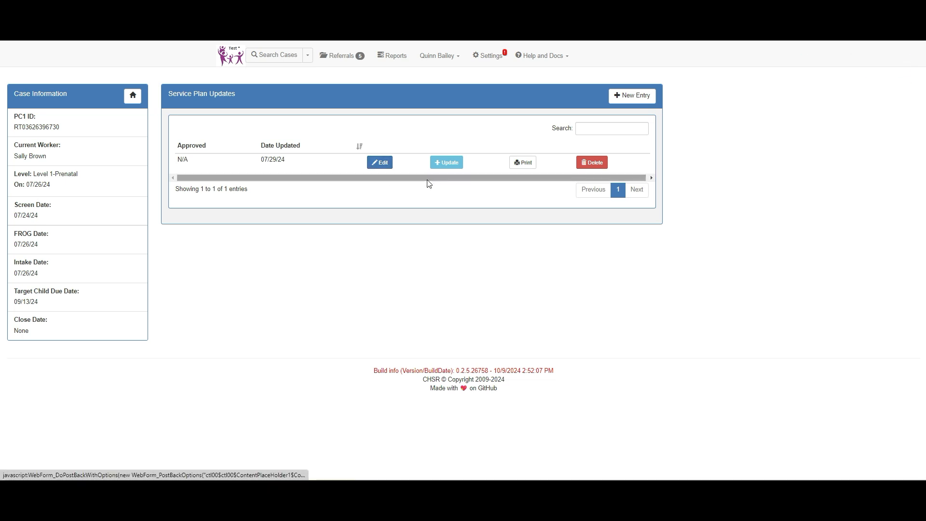
# Reopen the 07/29/24 service plan for editing and enter "adding and correcting" as Family Environment's Protective Factors & Strengths
pyautogui.click(380, 164)
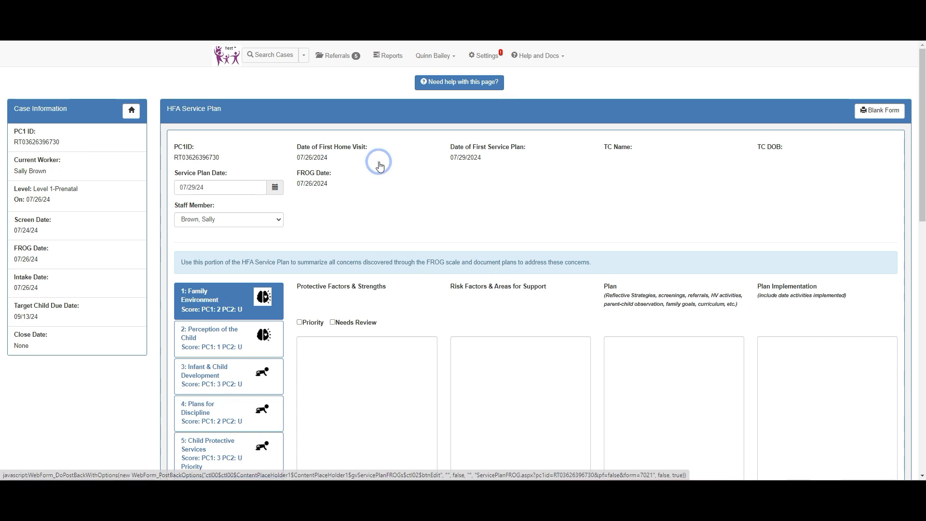
pyautogui.click(326, 344)
pyautogui.write('adding and c')
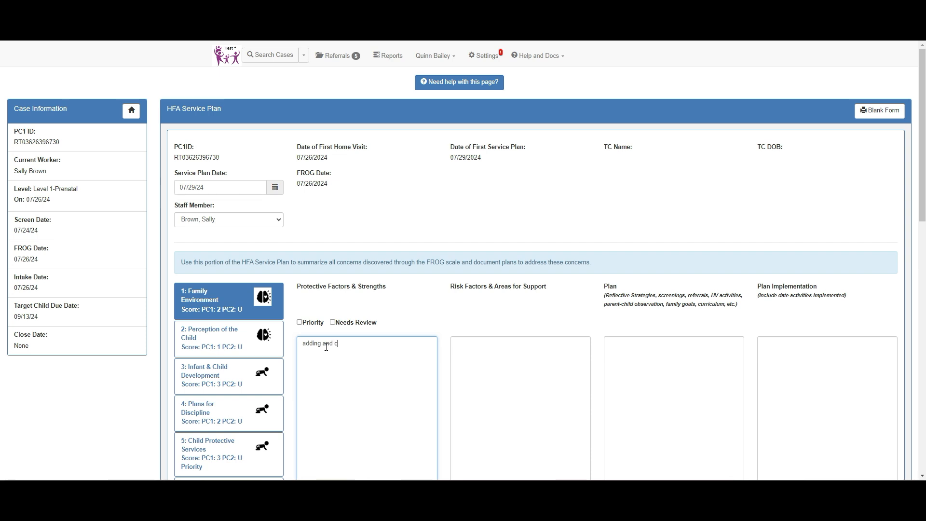
pyautogui.write('orrecting')
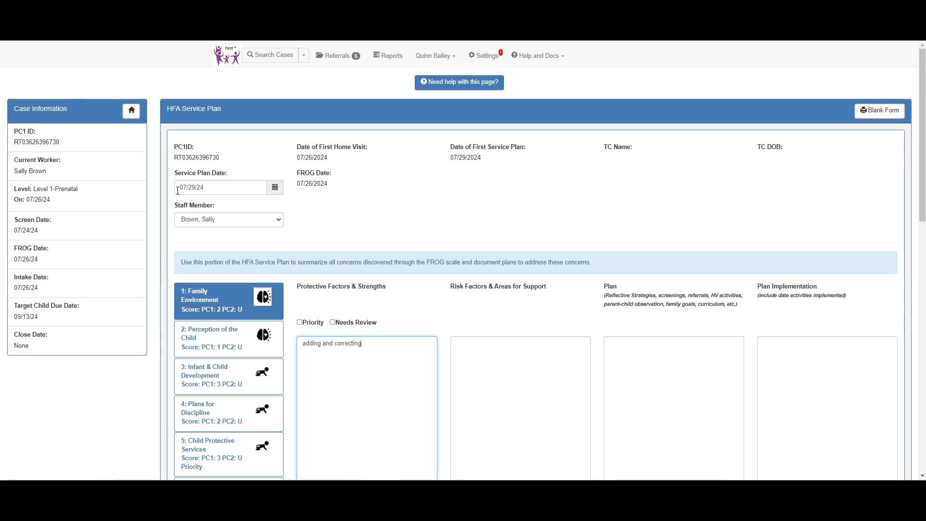
pyautogui.scroll(-5, 367, 275)
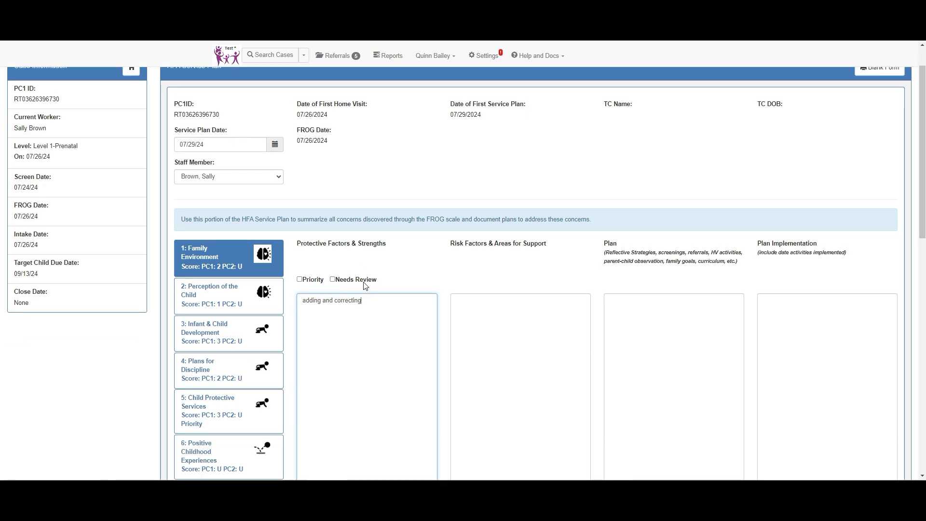
pyautogui.scroll(-6, 357, 288)
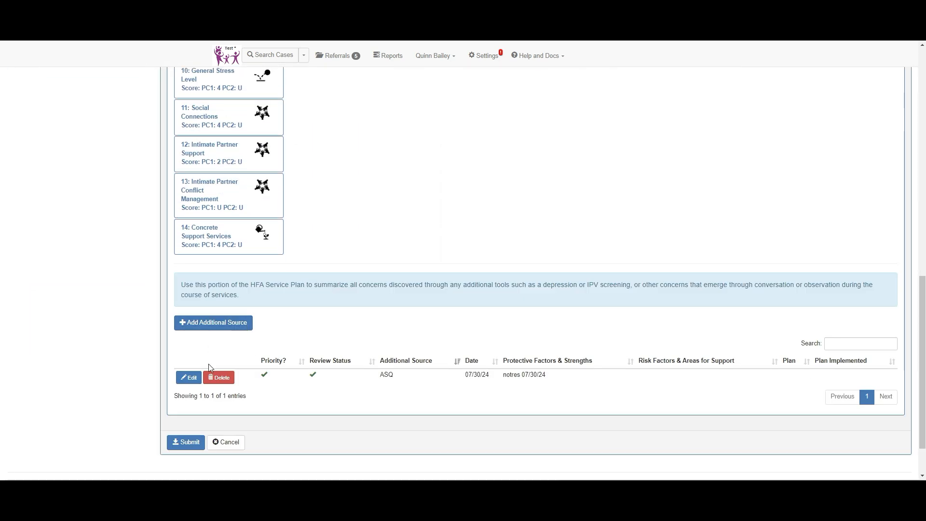
# Submit the edited service plan and start an update based on the 07/29/24 plan
pyautogui.click(182, 447)
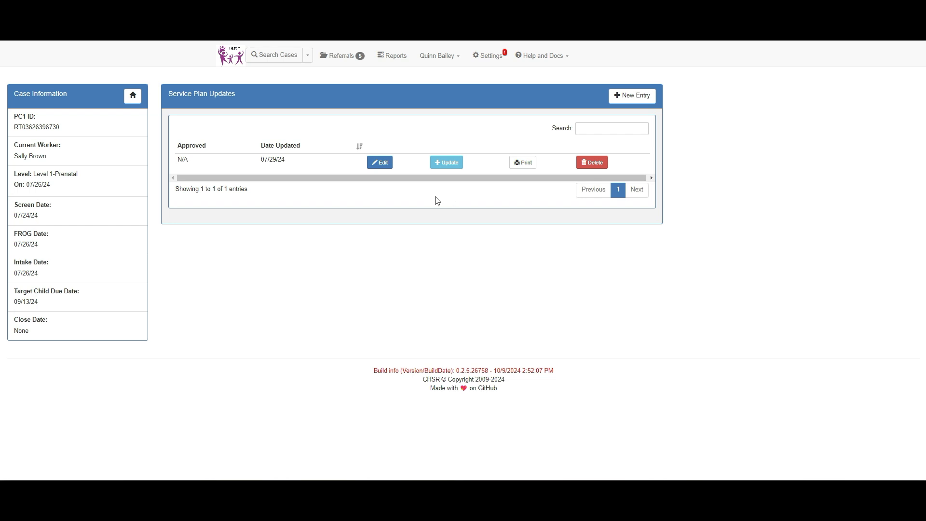
pyautogui.click(446, 163)
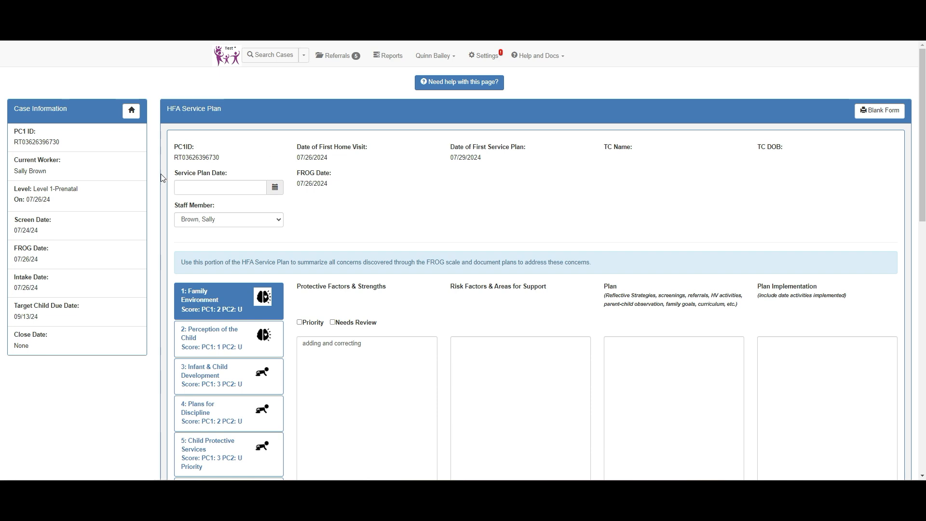
# Set the update's Service Plan Date to 08/05/24 and change the assigned staff member
pyautogui.click(277, 192)
pyautogui.click(184, 205)
pyautogui.click(185, 205)
pyautogui.click(200, 244)
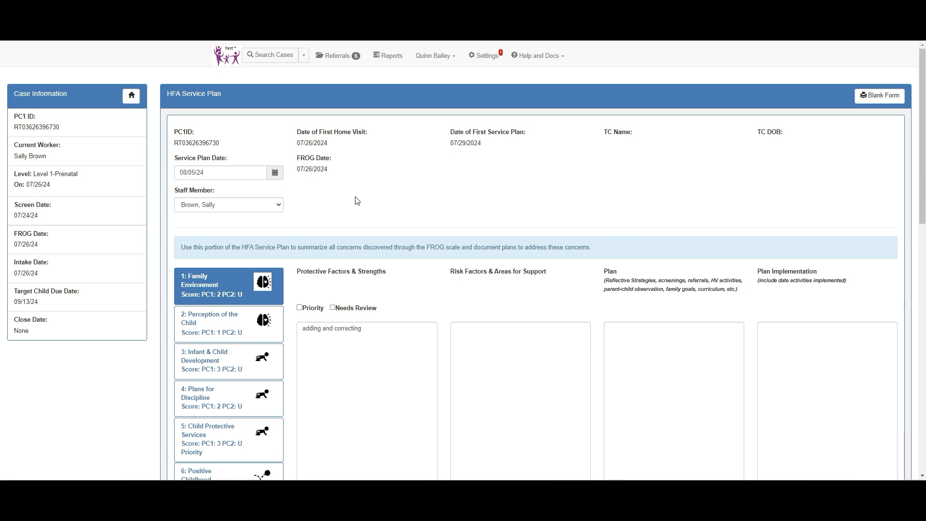
pyautogui.scroll(-1, 408, 174)
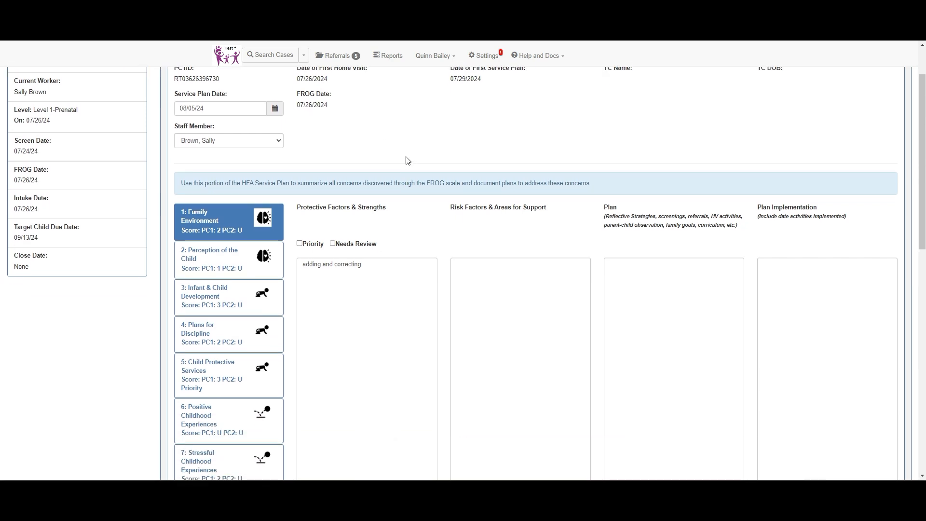
pyautogui.scroll(1, 408, 160)
pyautogui.click(278, 203)
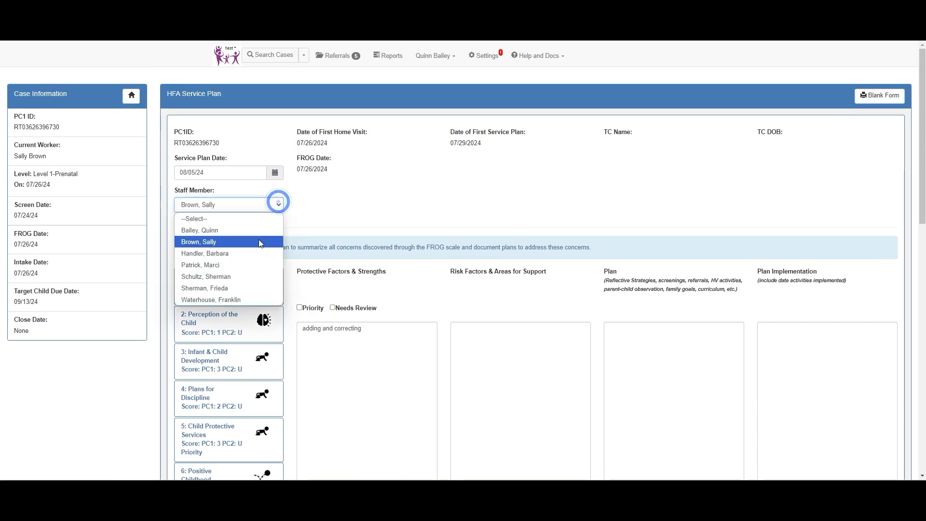
pyautogui.click(253, 253)
# Add a separate line "notes 08/05/2024" to Child Protective Services' Protective Factors & Strengths and submit the updated service plan
pyautogui.scroll(-1, 343, 224)
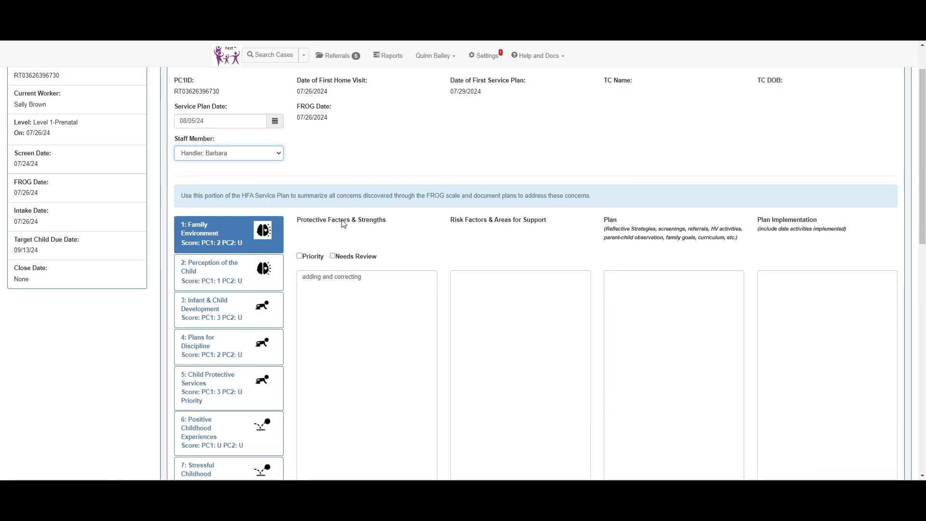
pyautogui.scroll(-1, 344, 224)
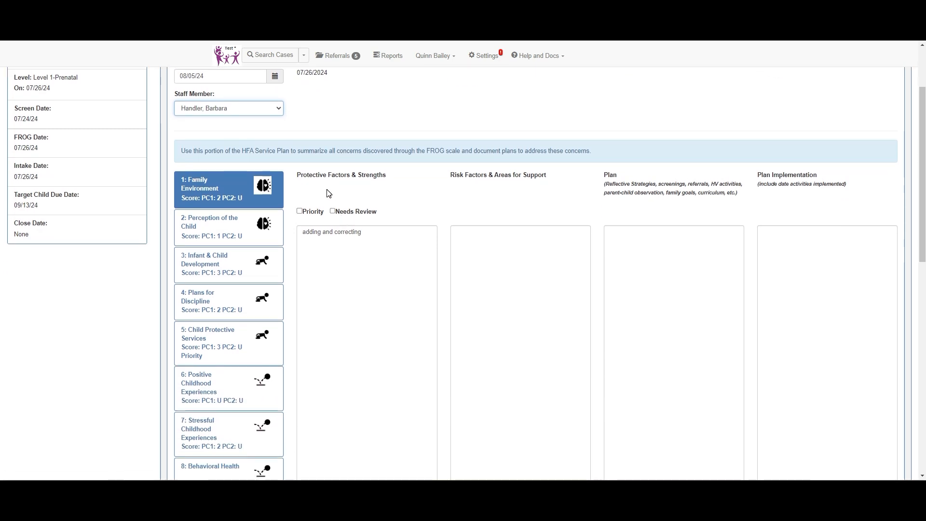
pyautogui.scroll(-1, 328, 193)
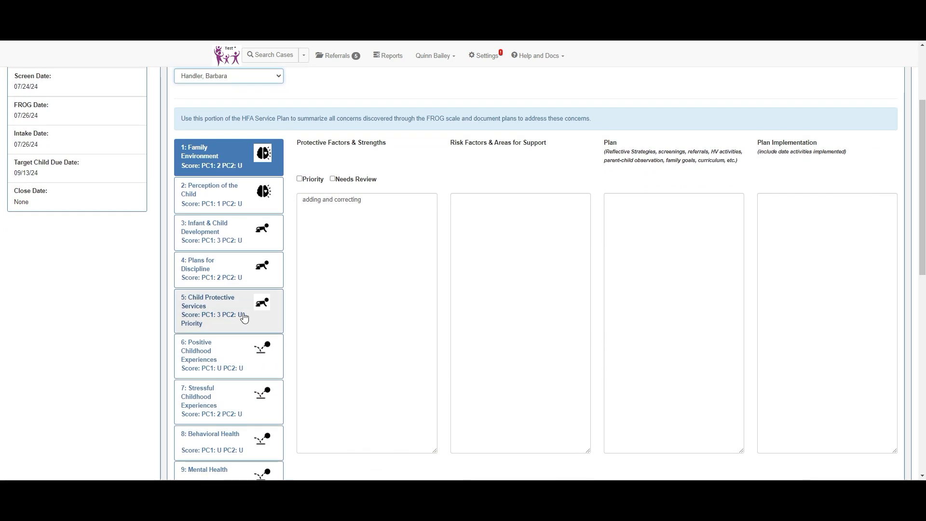
pyautogui.click(208, 309)
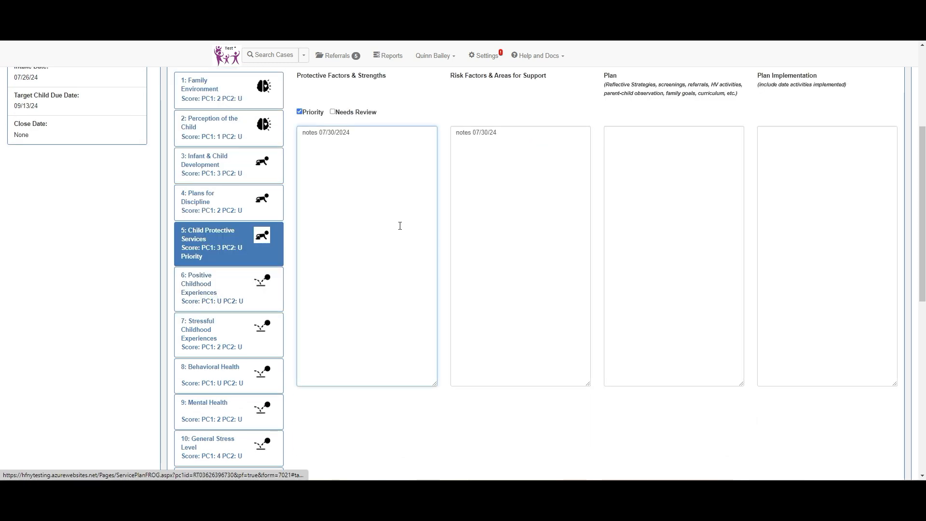
pyautogui.click(219, 90)
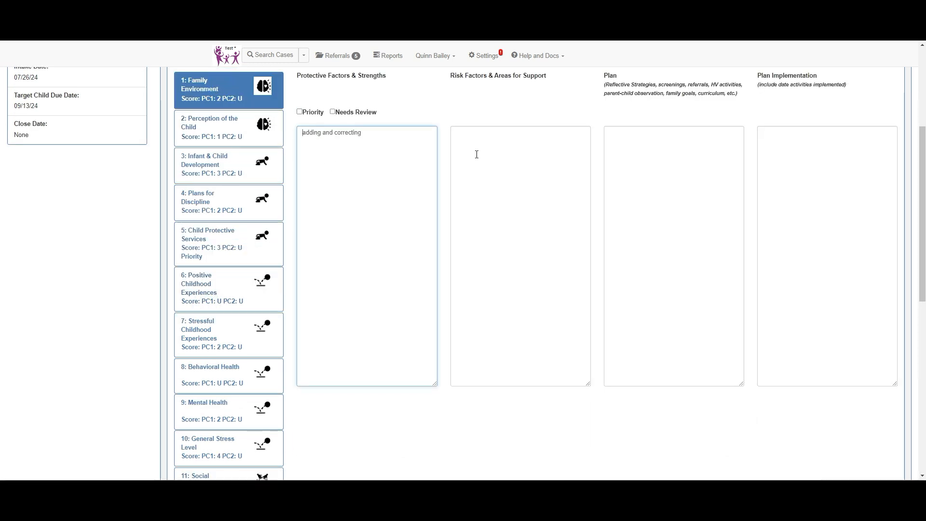
pyautogui.click(200, 251)
pyautogui.click(382, 132)
pyautogui.press('Return')
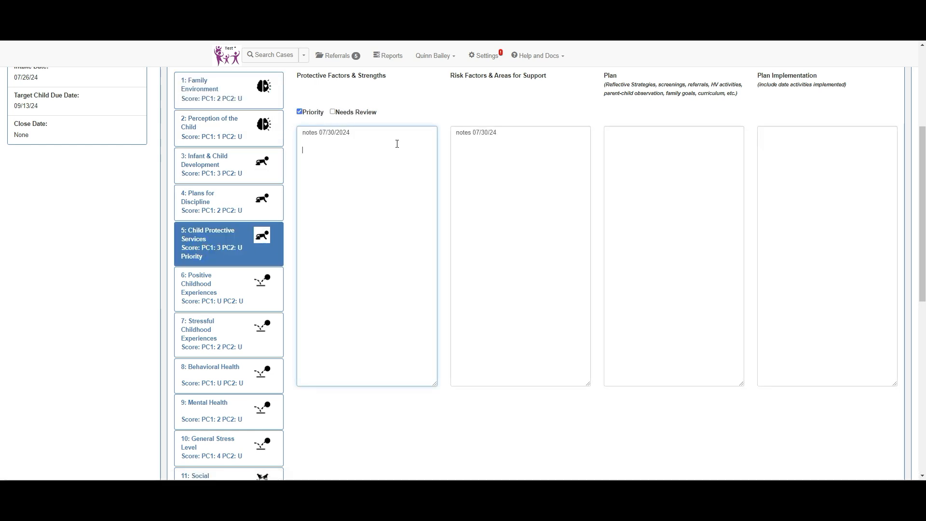
pyautogui.write('not')
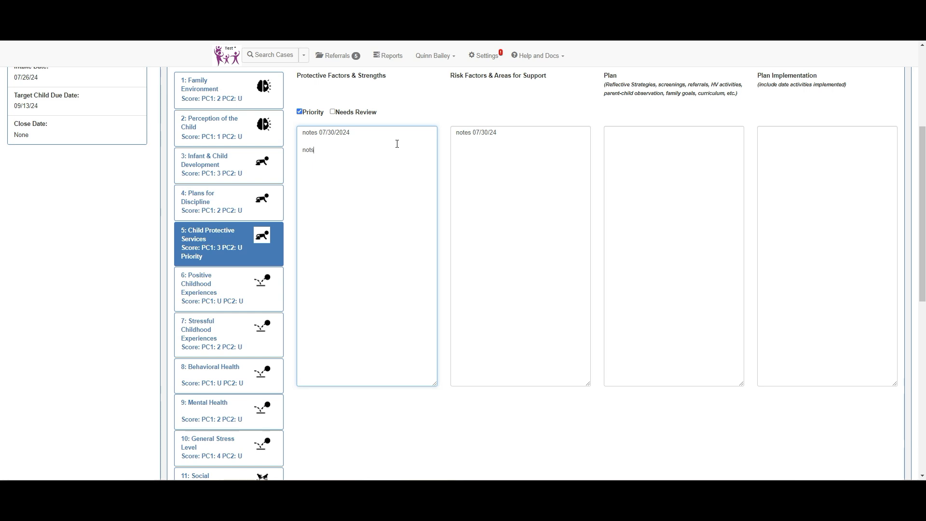
pyautogui.write('es 08/05/2024')
pyautogui.scroll(-7, 397, 144)
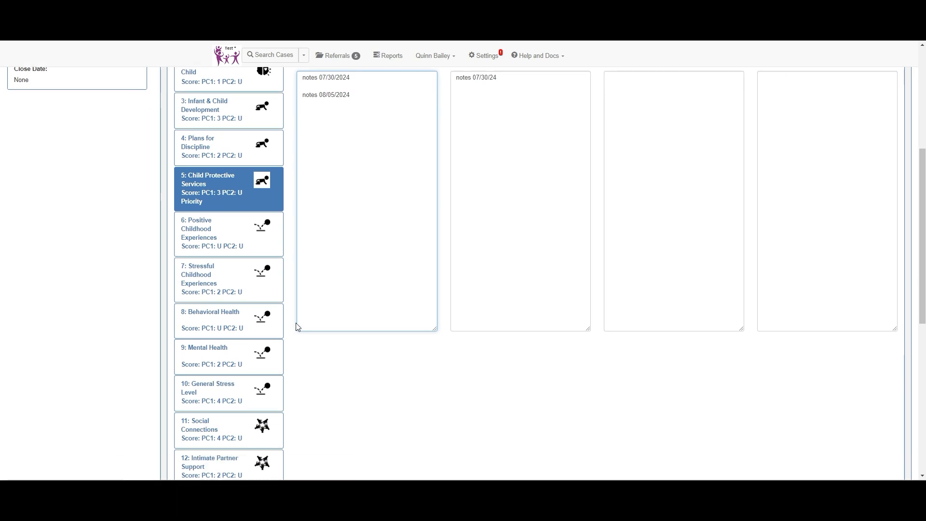
pyautogui.click(186, 459)
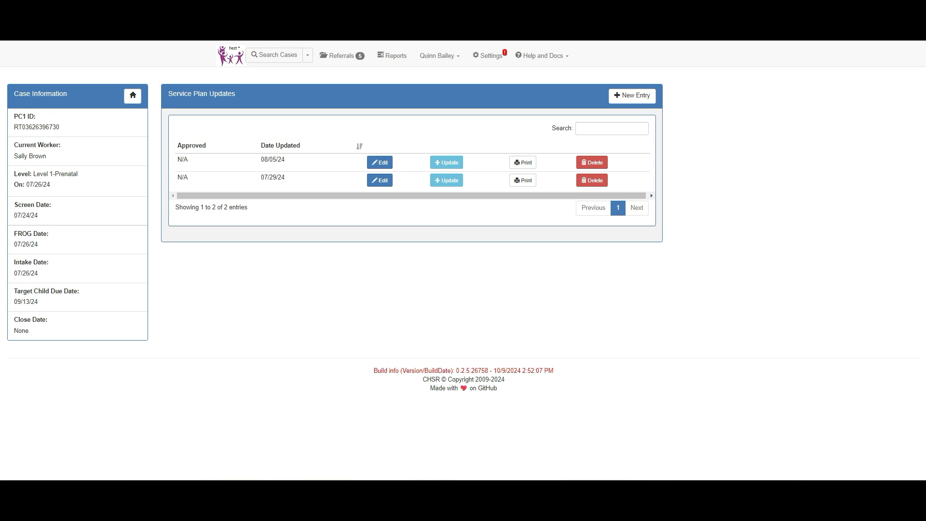
# Switch to the Word document and review the reminders for entering the Service Plan
pyautogui.moveTo(584, 480)
pyautogui.click(615, 464)
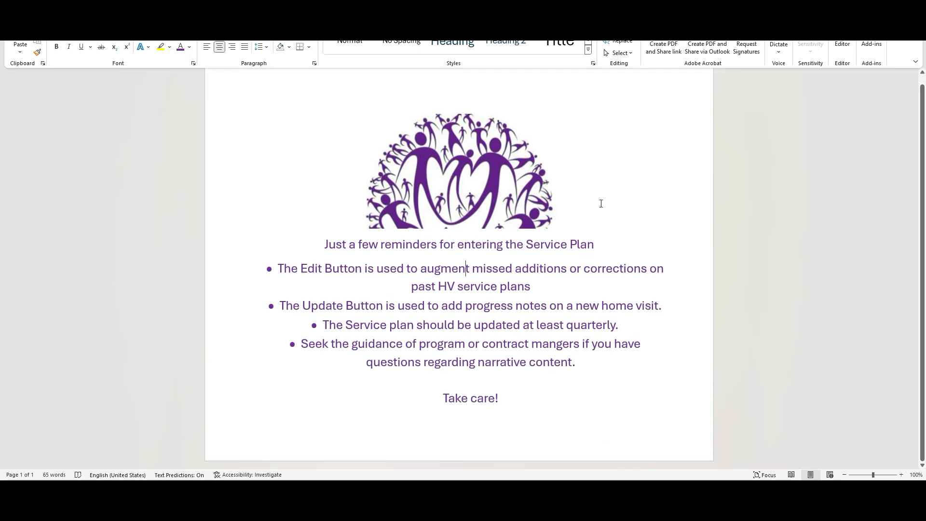
pyautogui.click(830, 276)
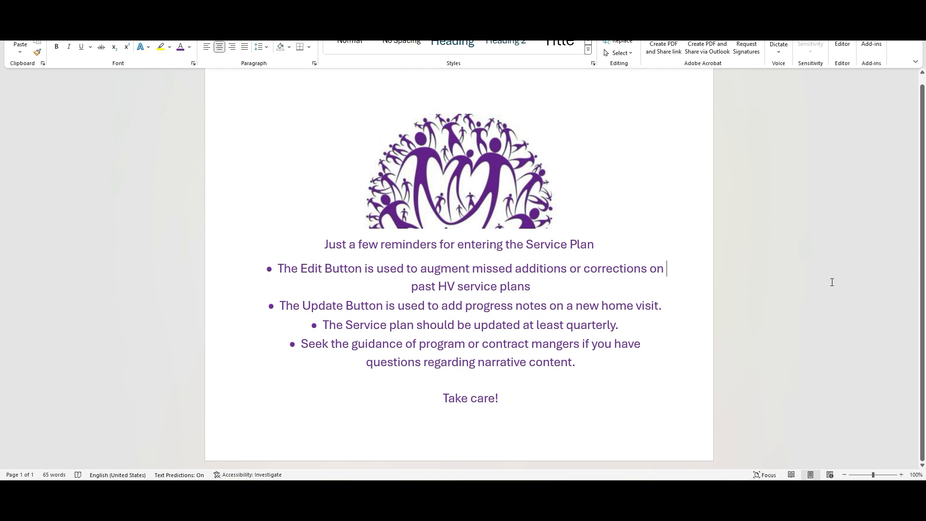